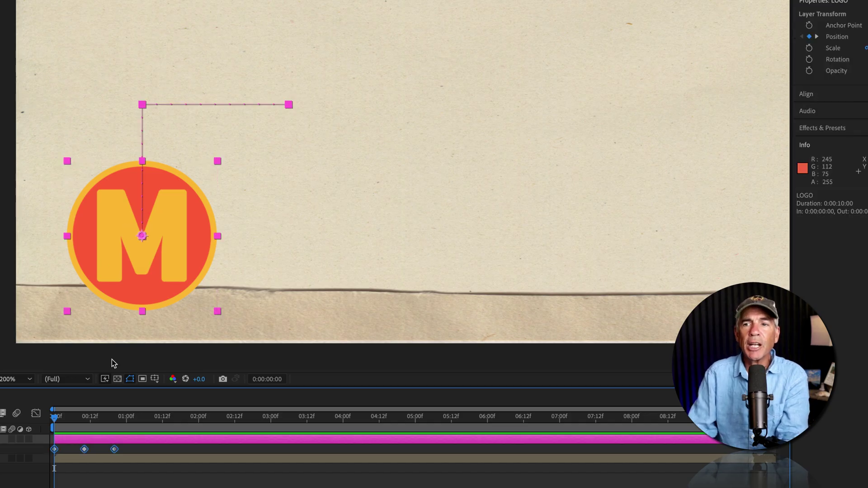
# Preview the logo animation, then reveal the loopOut("offset") expression on LOGO's Position.
pyautogui.moveTo(55, 417)
pyautogui.mouseDown()
pyautogui.moveTo(128, 421)
pyautogui.moveTo(57, 425)
pyautogui.mouseUp()
pyautogui.press('space')
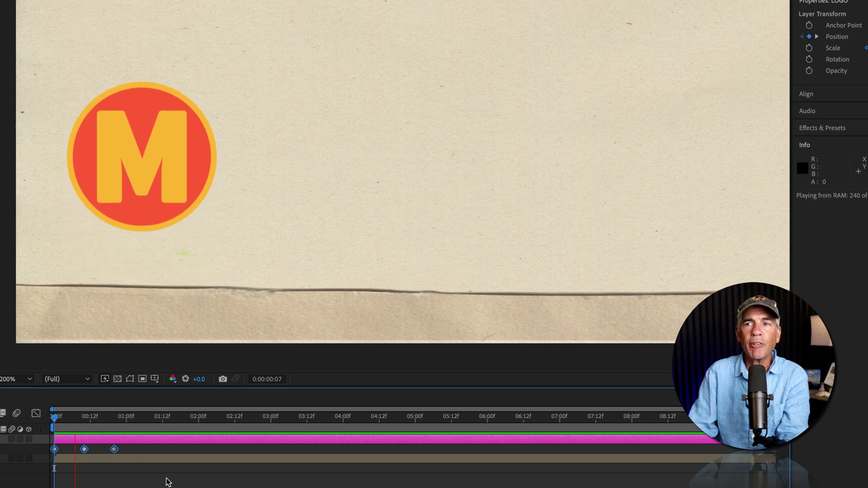
pyautogui.press('space')
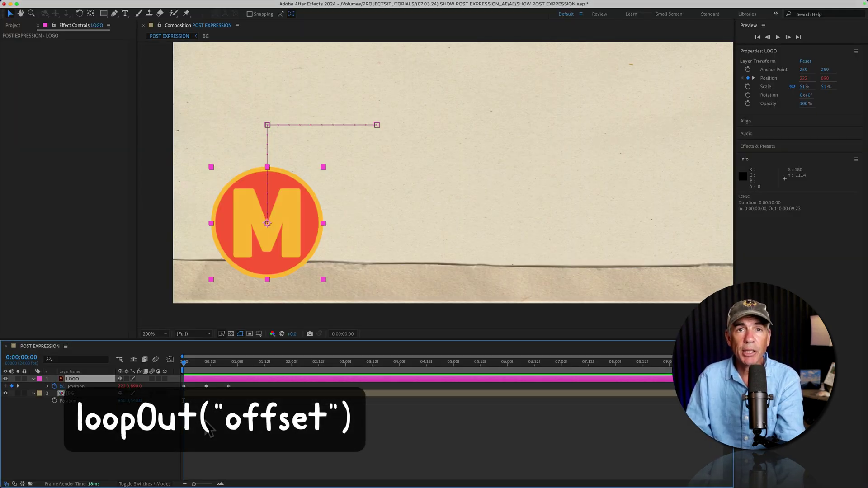
pyautogui.press('e')
pyautogui.press('e')
pyautogui.click(194, 394)
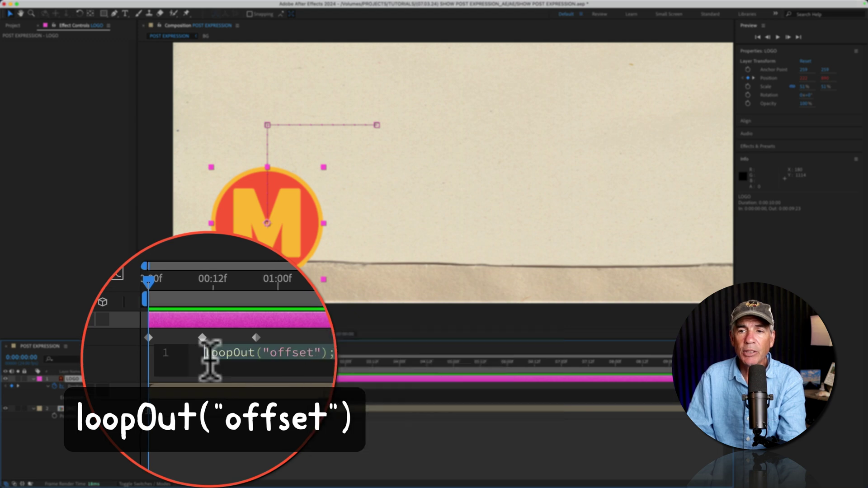
pyautogui.click(278, 362)
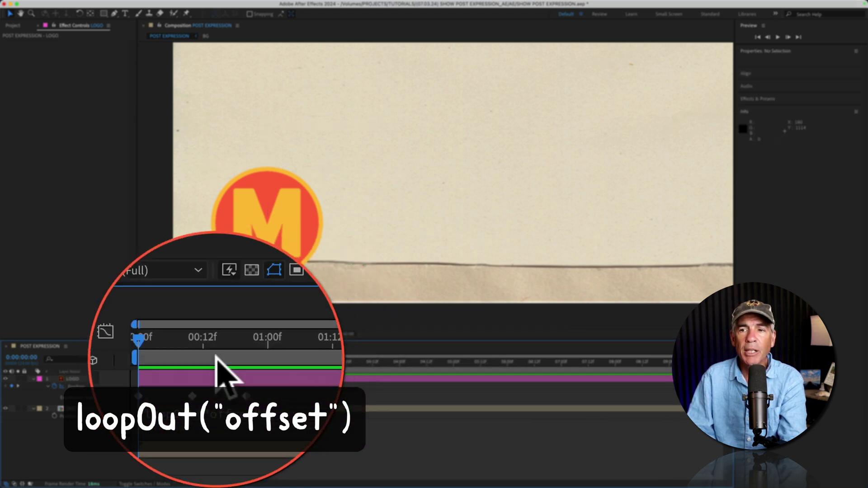
pyautogui.click(72, 386)
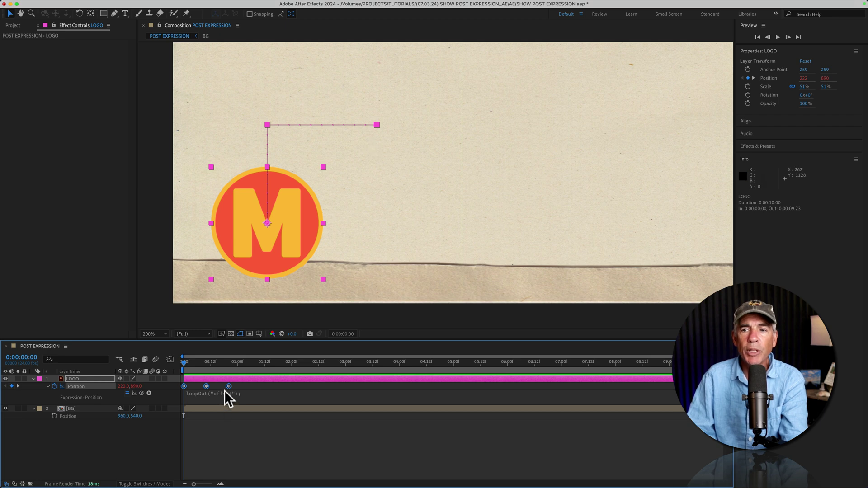
# Pan and zoom the viewer to 50%, then scrub to 0:00:09:18 with the logo off-frame.
pyautogui.press('space')
pyautogui.moveTo(333, 217); pyautogui.dragTo(301, 277)
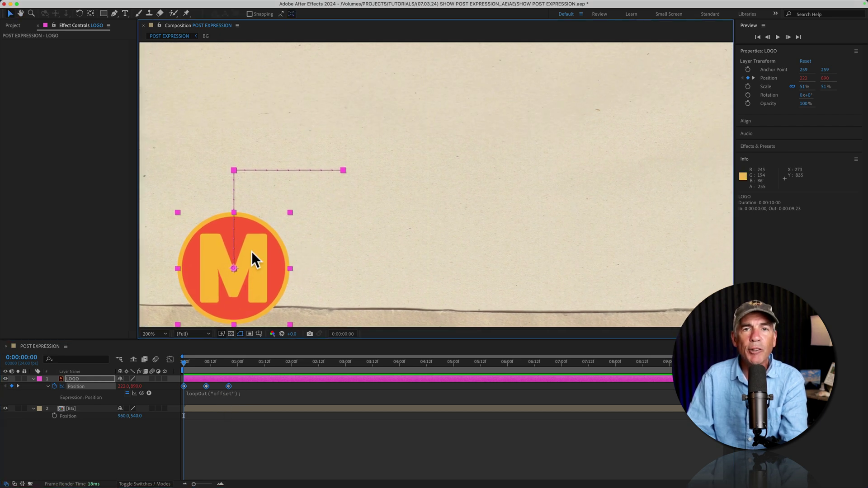
pyautogui.scroll(-4, 338, 209)
pyautogui.press('space')
pyautogui.moveTo(419, 189); pyautogui.dragTo(212, 233)
pyautogui.moveTo(184, 361); pyautogui.dragTo(473, 374)
pyautogui.press(',')
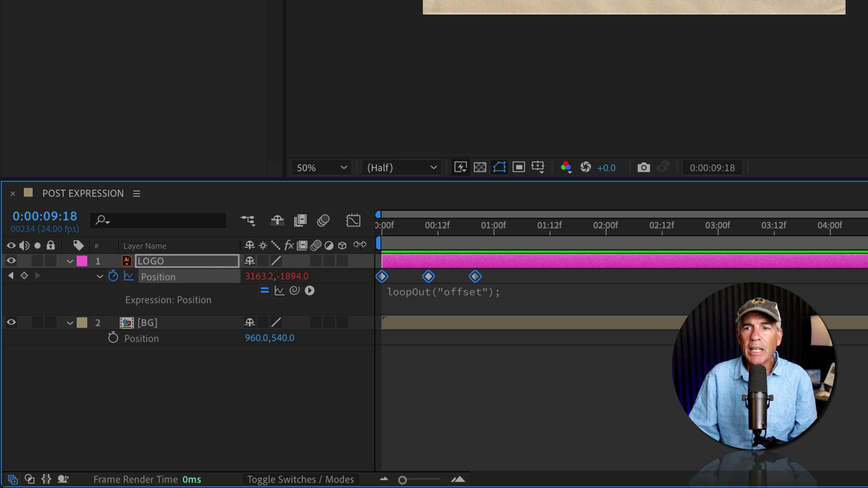
# Show LOGO's Position keyframes as value curves in the Graph Editor at 0:00:00:00.
pyautogui.click(354, 221)
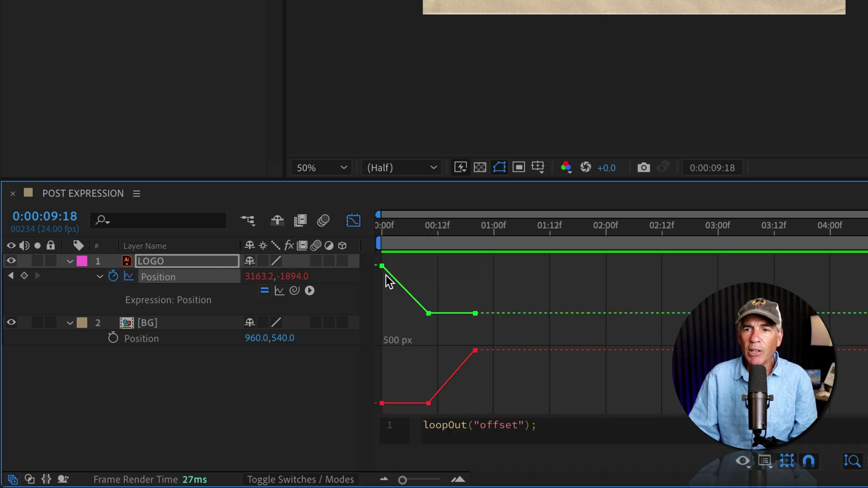
pyautogui.moveTo(384, 268)
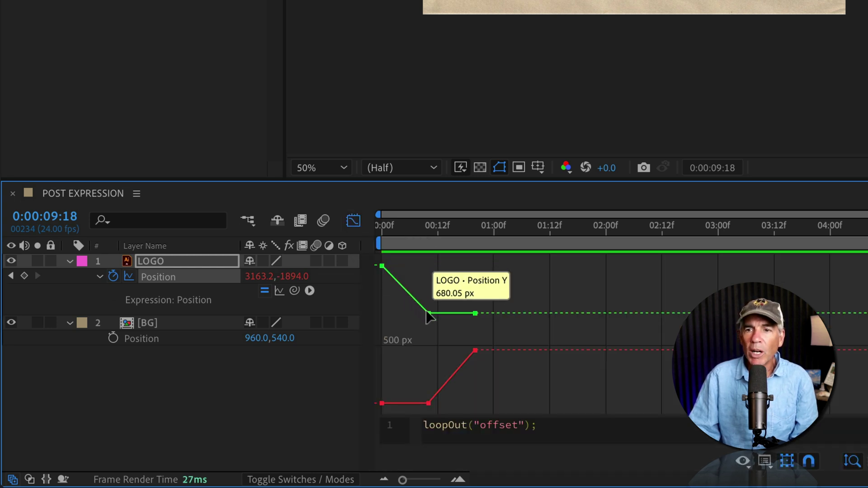
pyautogui.moveTo(479, 354)
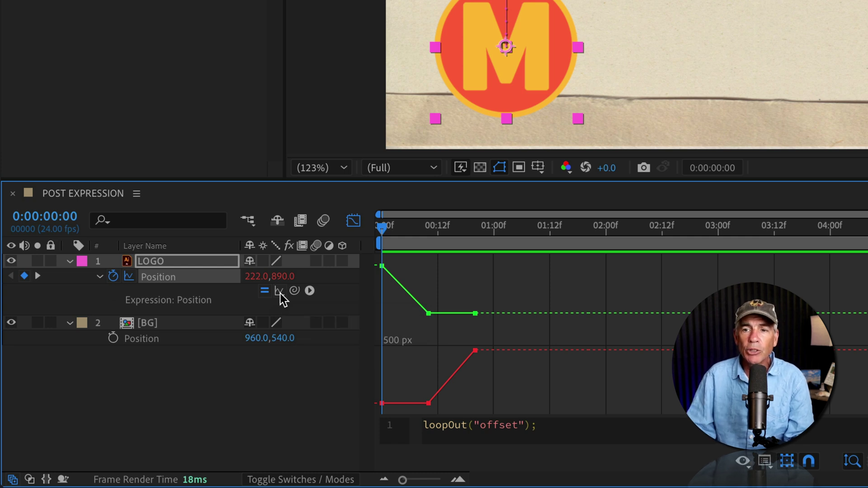
# Enable Show Post-Expression Graph for Position, toggling it off and on to compare.
pyautogui.click(280, 292)
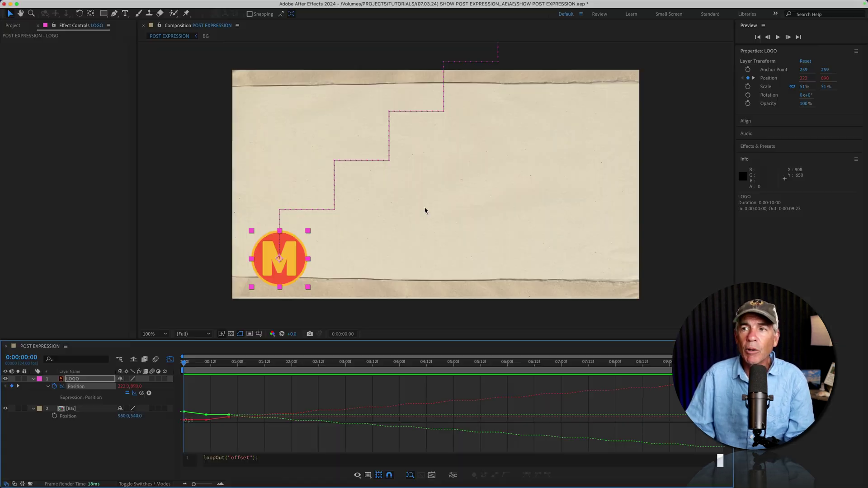
pyautogui.press(',')
pyautogui.press(',')
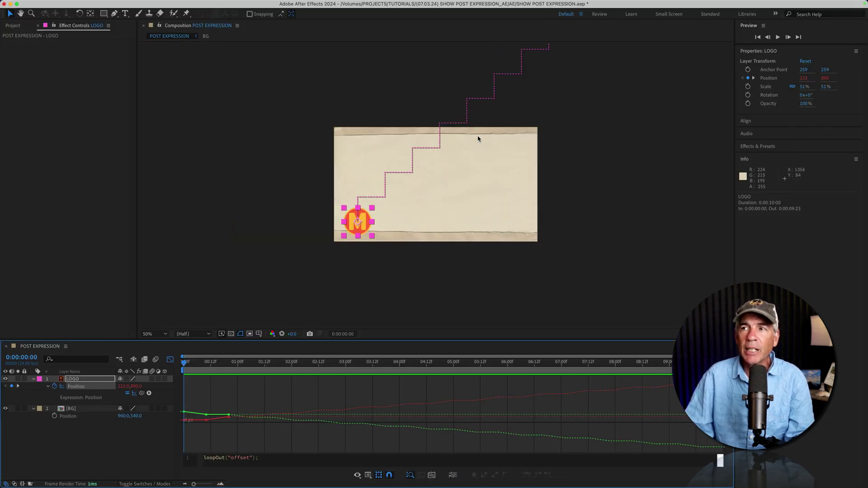
pyautogui.press(',')
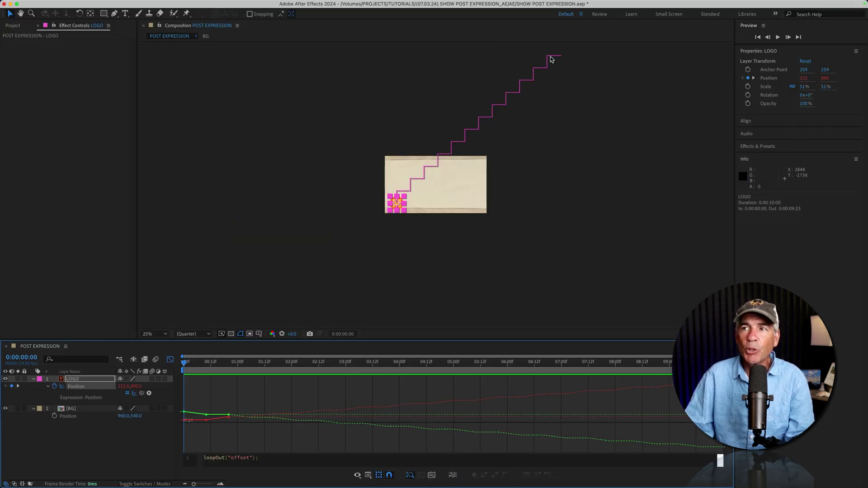
pyautogui.press('.')
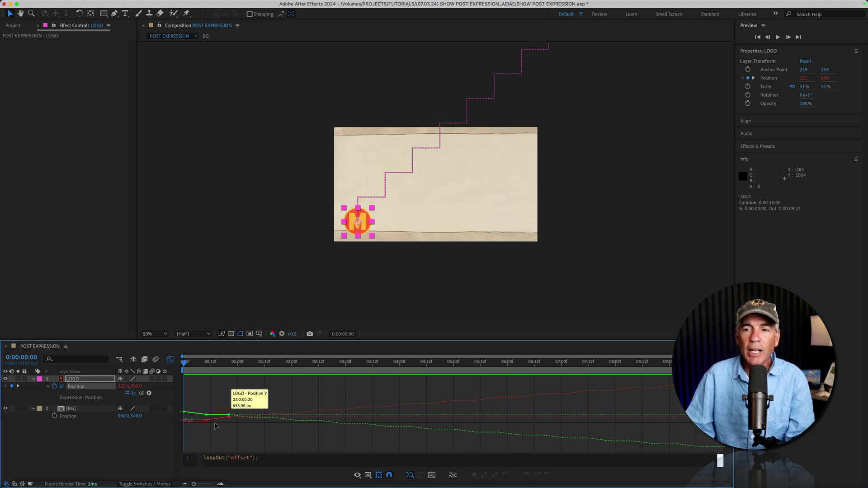
pyautogui.moveTo(209, 416)
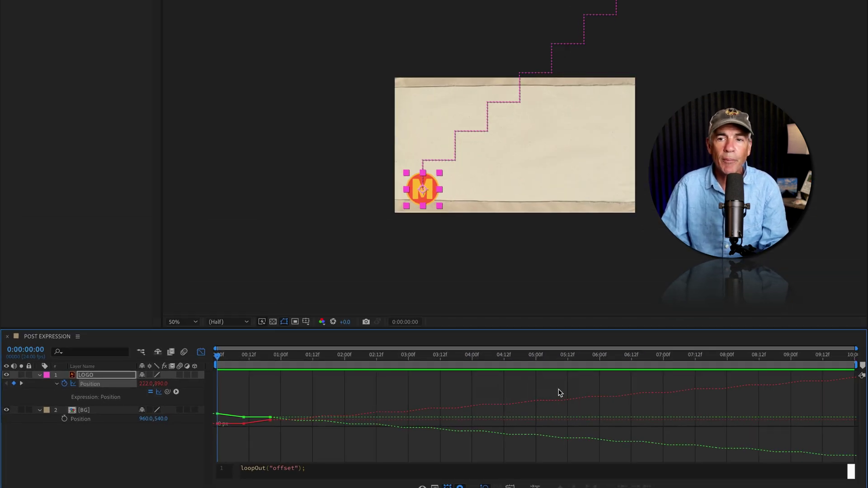
pyautogui.click(160, 351)
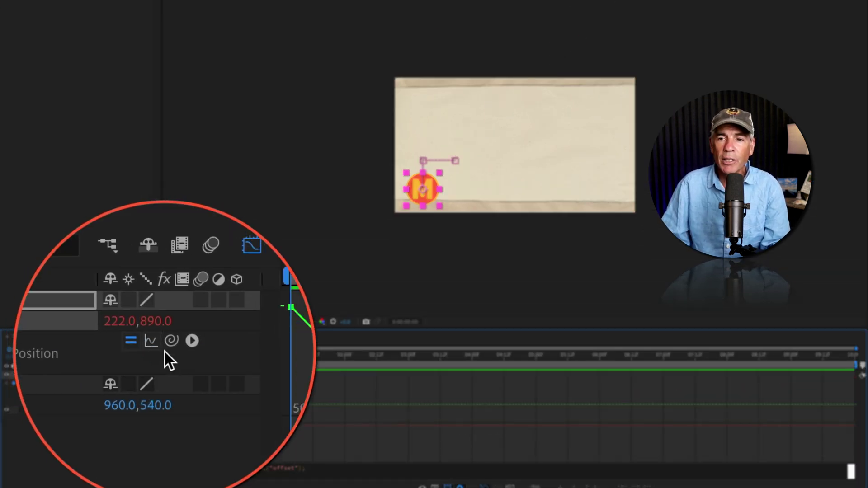
pyautogui.moveTo(258, 351)
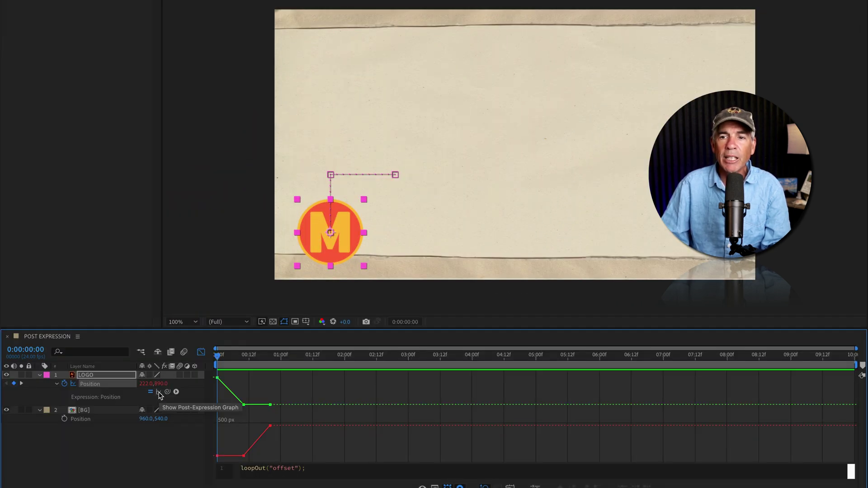
pyautogui.click(159, 393)
# Zoom the viewer to 25% and preview the logo's staircase climb.
pyautogui.press(',')
pyautogui.press(',')
pyautogui.press(',')
pyautogui.press(',')
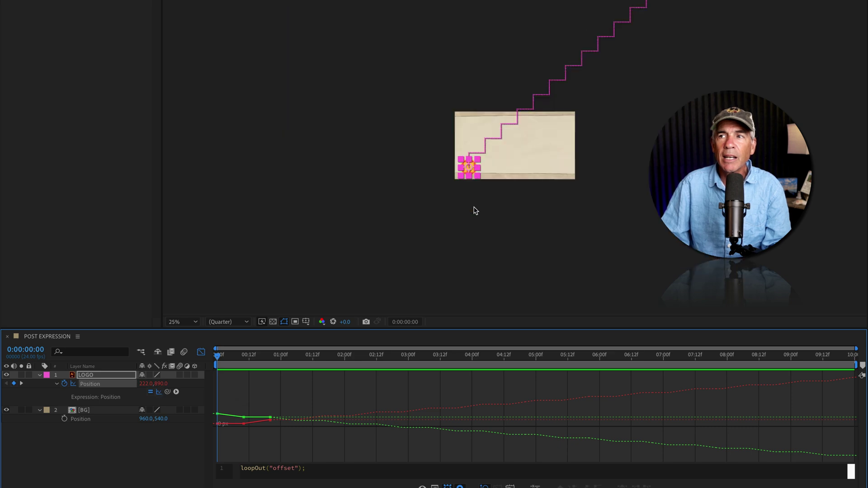
pyautogui.press('space')
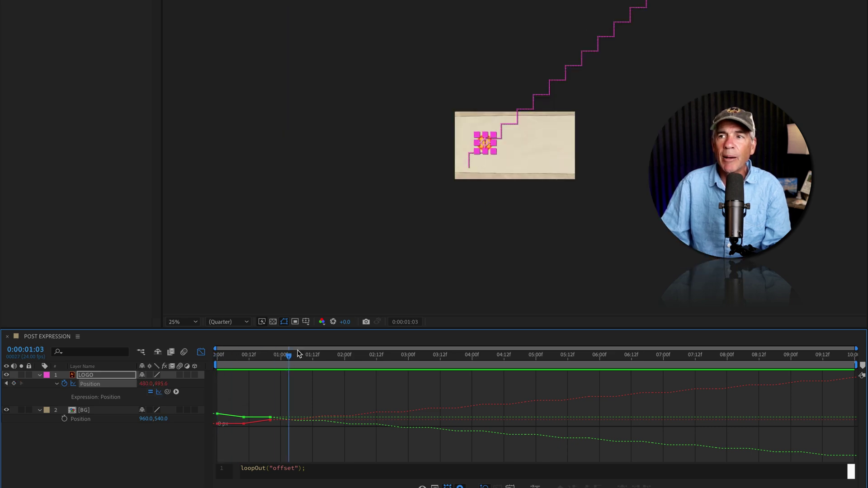
pyautogui.press('space')
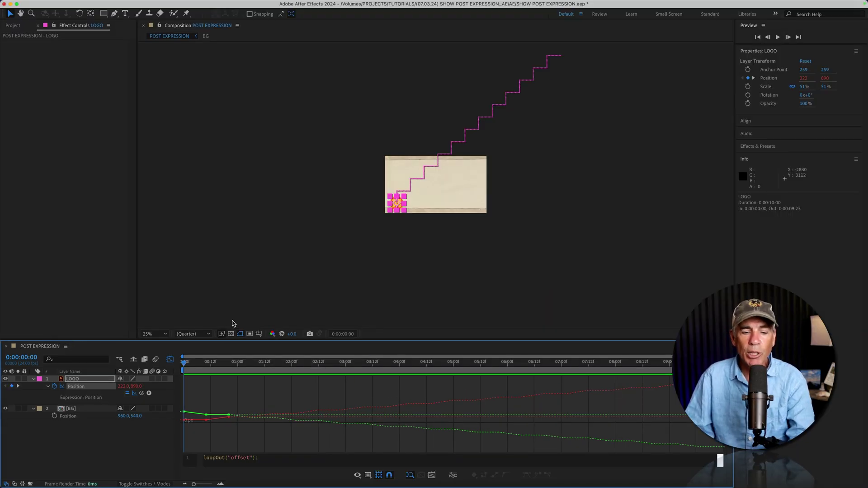
pyautogui.click(122, 440)
pyautogui.moveTo(292, 412)
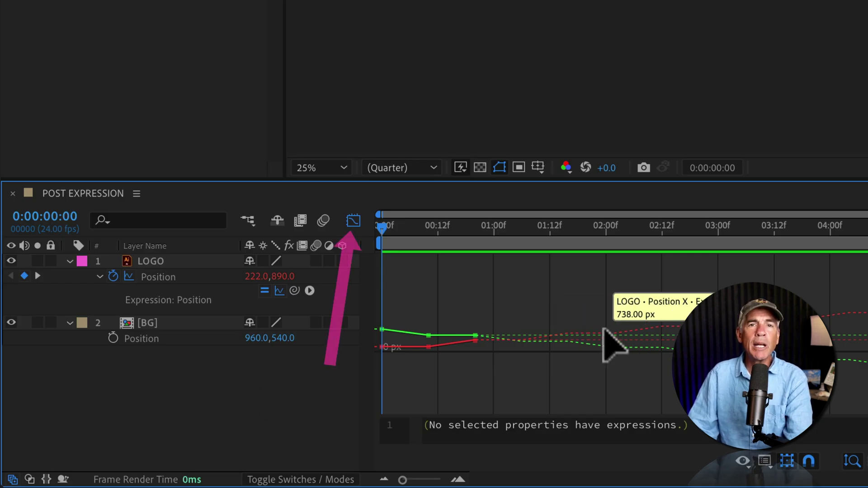
pyautogui.click(353, 220)
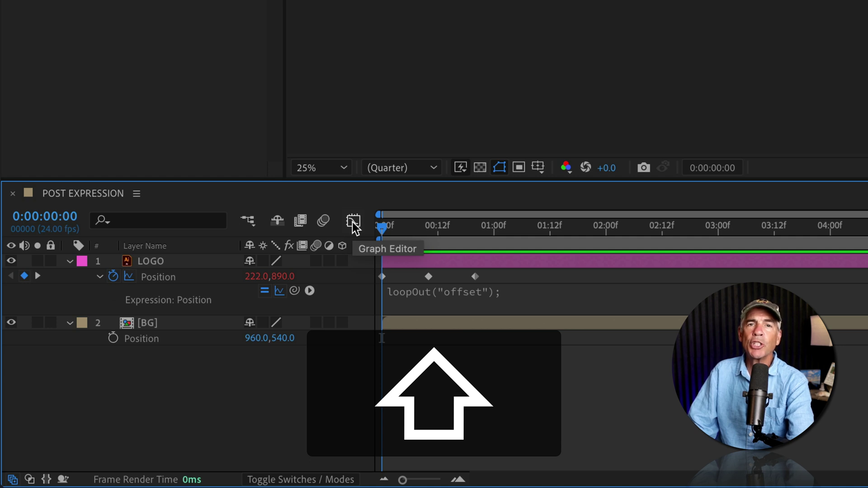
pyautogui.hotkey('shift', 'F3')
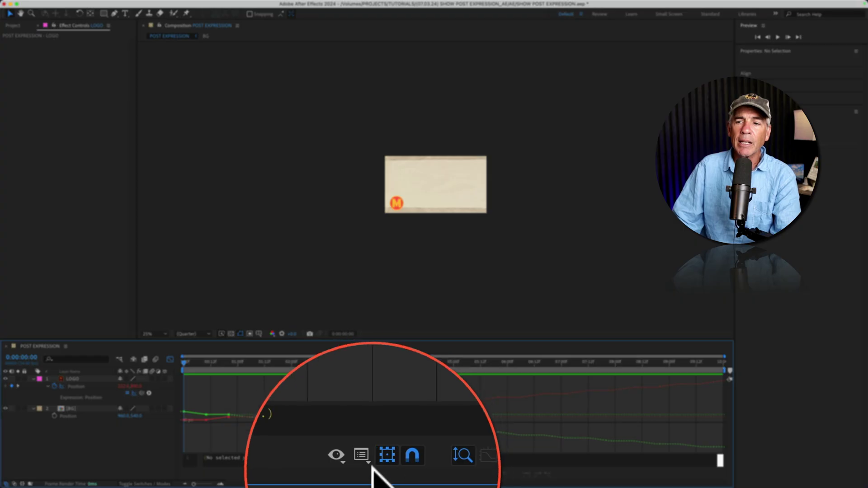
pyautogui.click(368, 454)
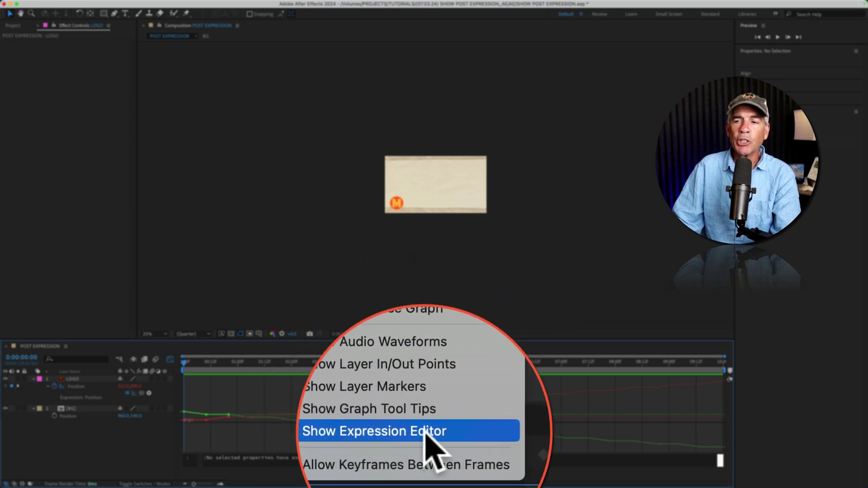
pyautogui.click(446, 432)
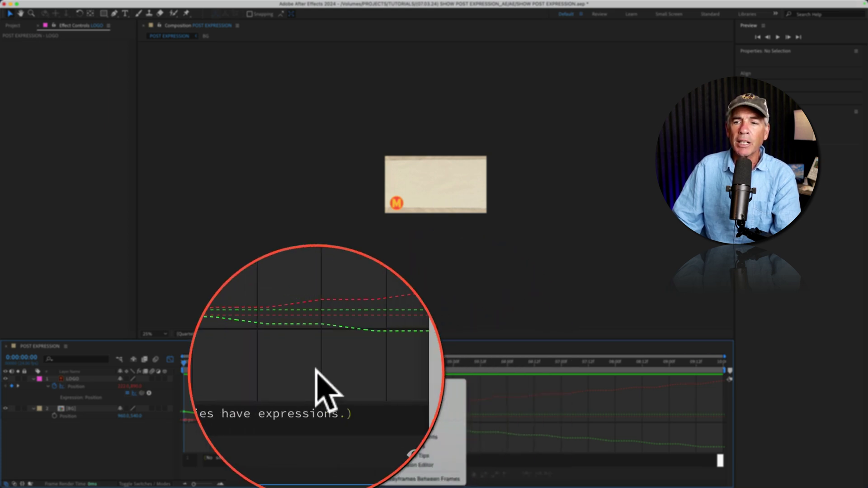
# Reselect LOGO's Position to show its motion path and set the viewer to 100%.
pyautogui.click(102, 389)
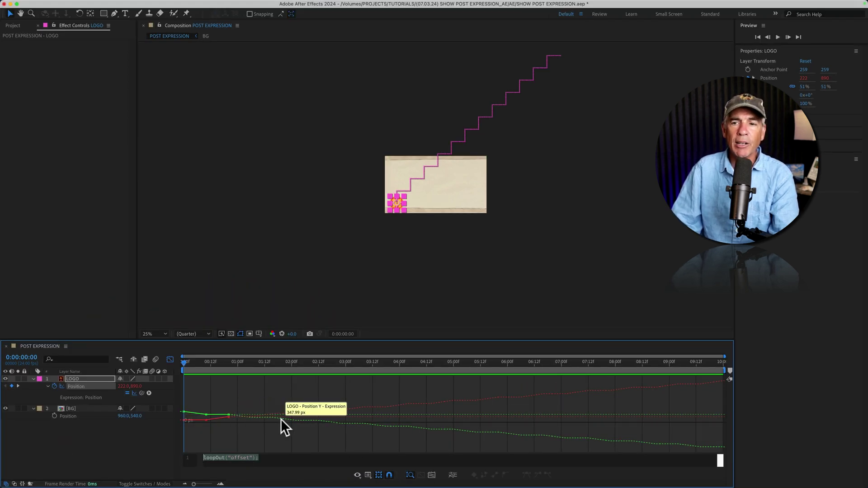
pyautogui.press('/')
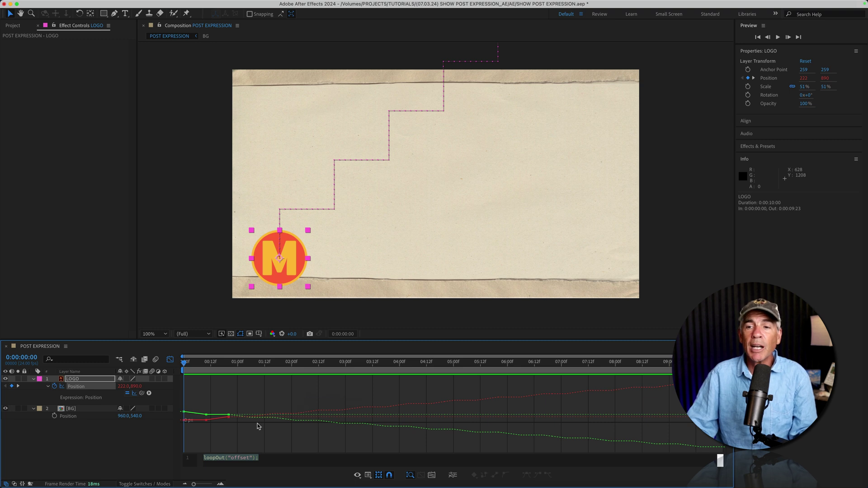
# Change the expression to loopOut("pingpong") and scrub to check the back-and-forth motion.
pyautogui.click(251, 457)
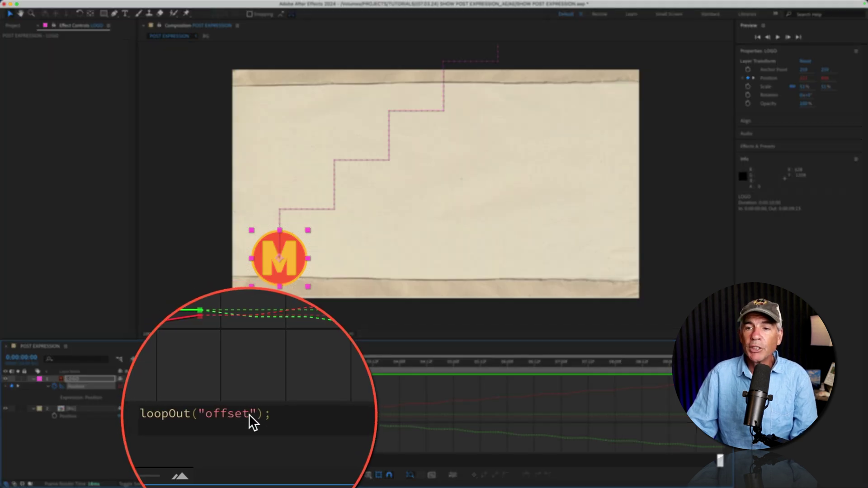
pyautogui.press('BackSpace')
pyautogui.press('BackSpace')
pyautogui.press('BackSpace')
pyautogui.press('BackSpace')
pyautogui.press('BackSpace')
pyautogui.press('BackSpace')
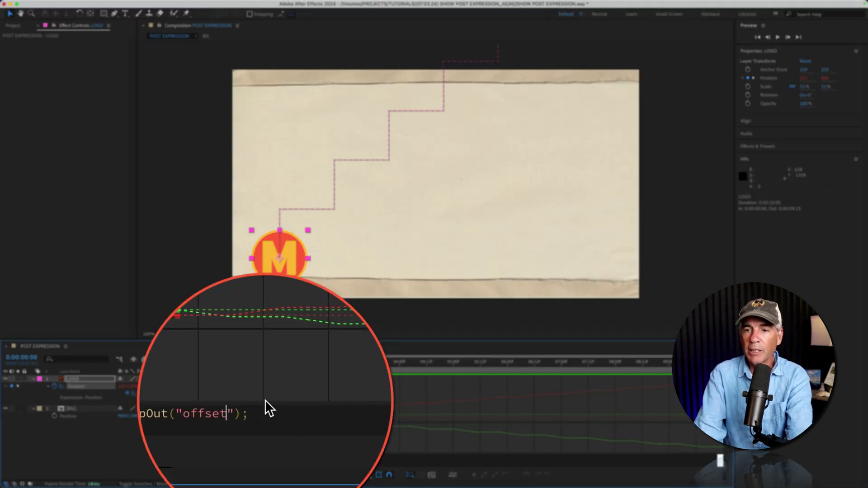
pyautogui.write('pi')
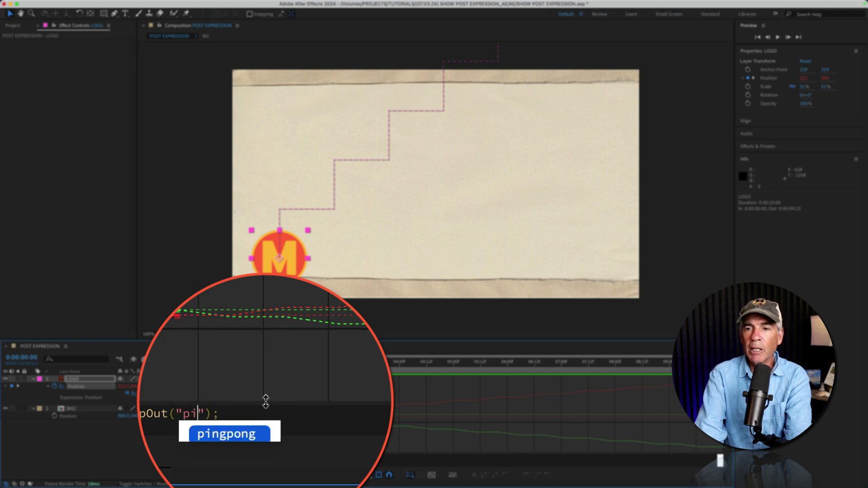
pyautogui.write('n')
pyautogui.press('Return')
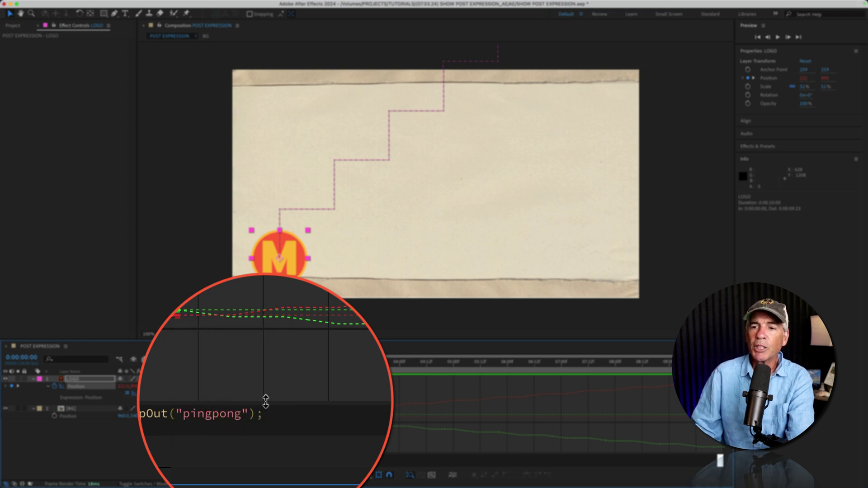
pyautogui.click(169, 359)
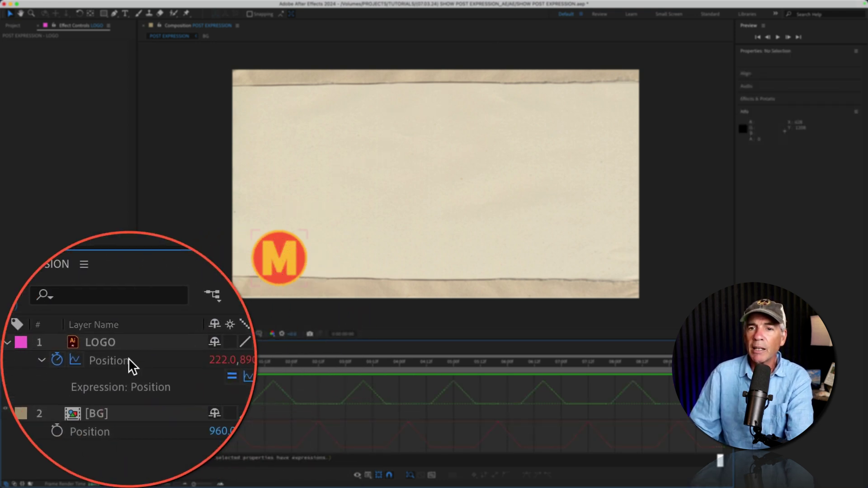
pyautogui.click(129, 358)
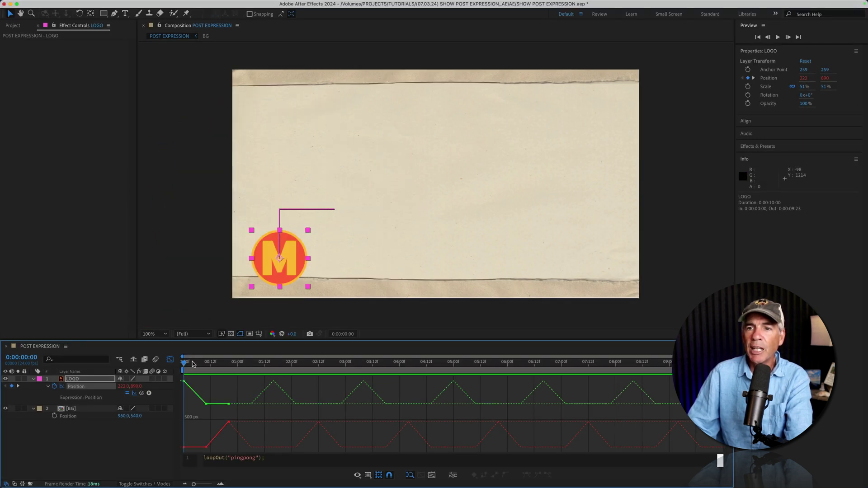
pyautogui.moveTo(192, 365)
pyautogui.mouseDown()
pyautogui.moveTo(291, 365)
pyautogui.moveTo(201, 364)
pyautogui.mouseUp()
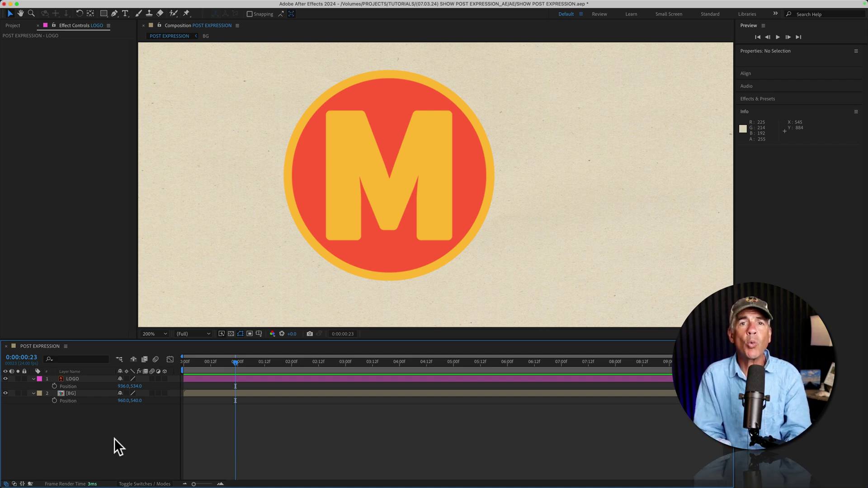
# Add a wiggle(1,1) expression to LOGO's Position.
pyautogui.click(68, 387)
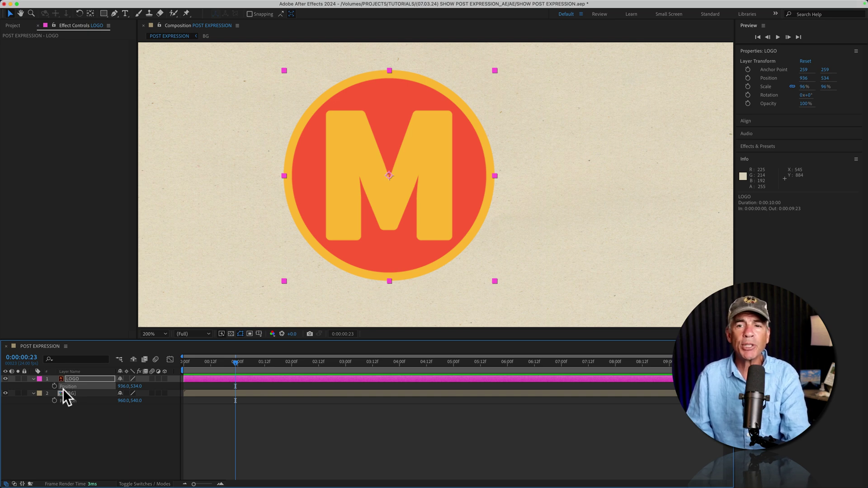
pyautogui.keyDown('alt'); pyautogui.click(54, 386); pyautogui.keyUp('alt')
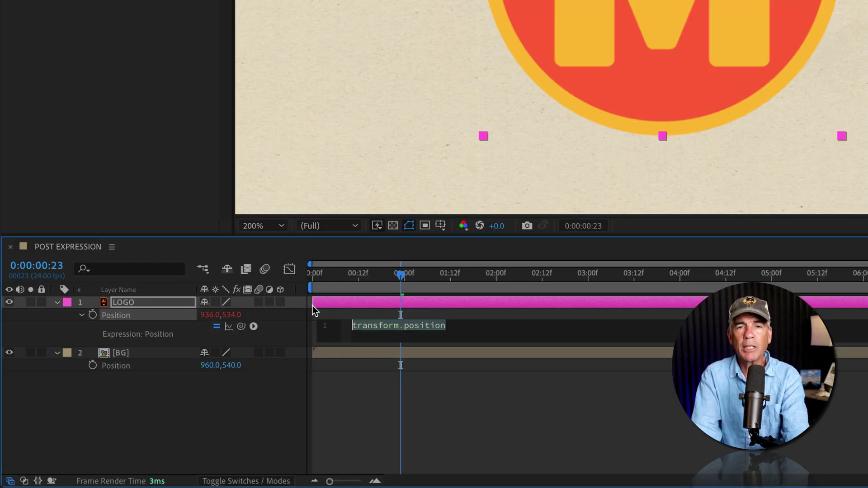
pyautogui.write('wiggle')
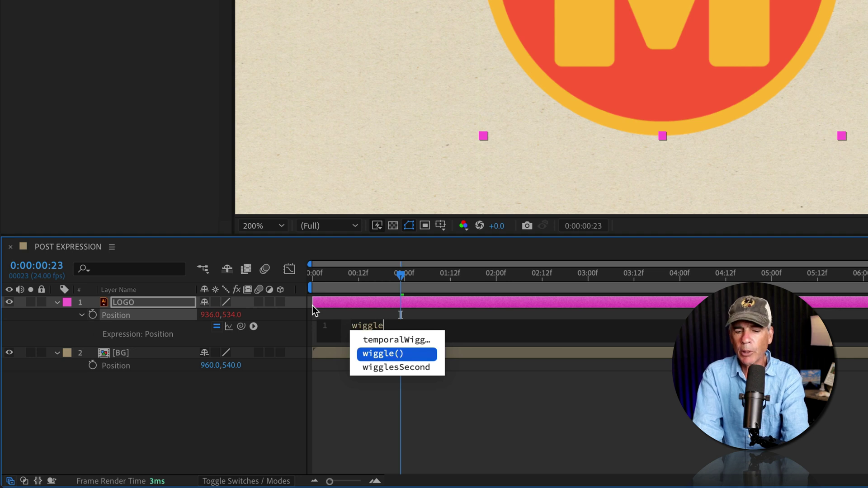
pyautogui.press('Return')
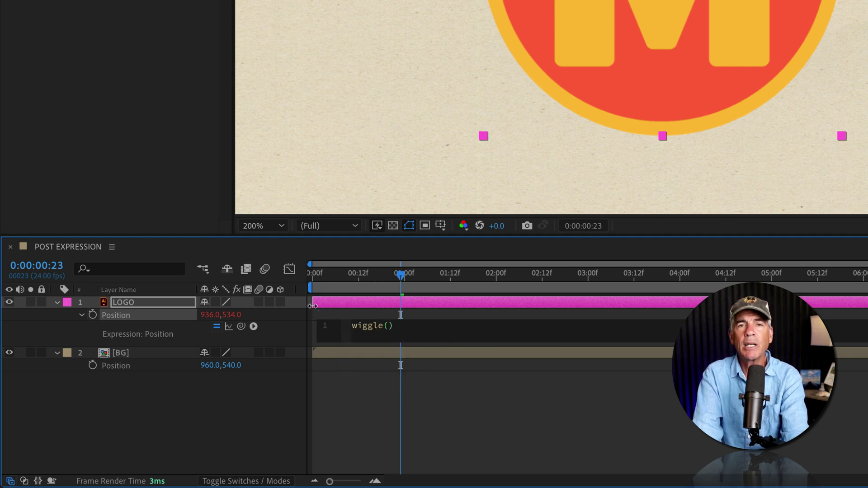
pyautogui.write('1,1')
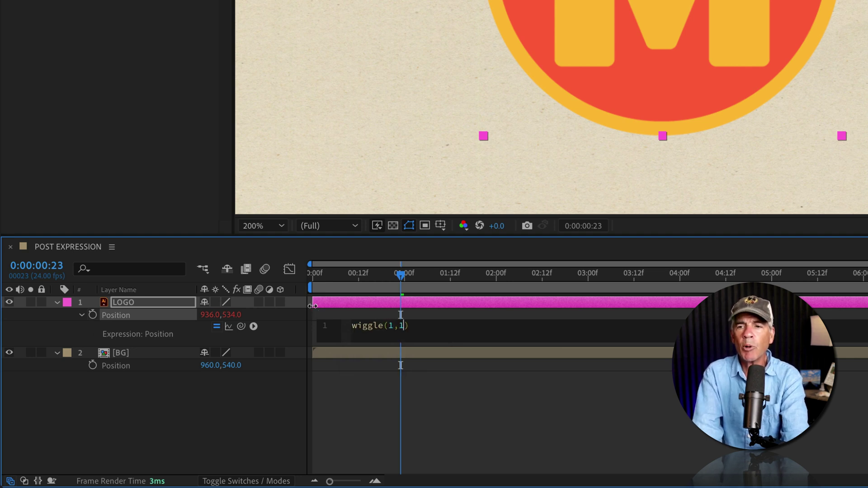
pyautogui.click(344, 388)
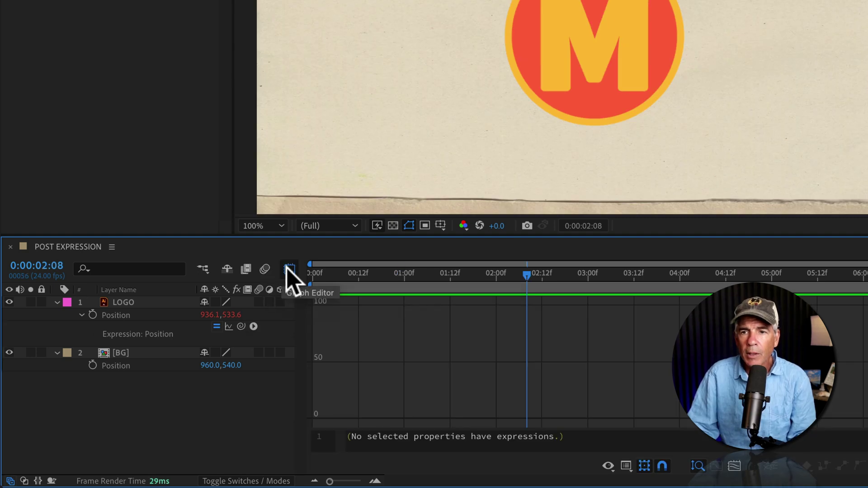
pyautogui.click(290, 269)
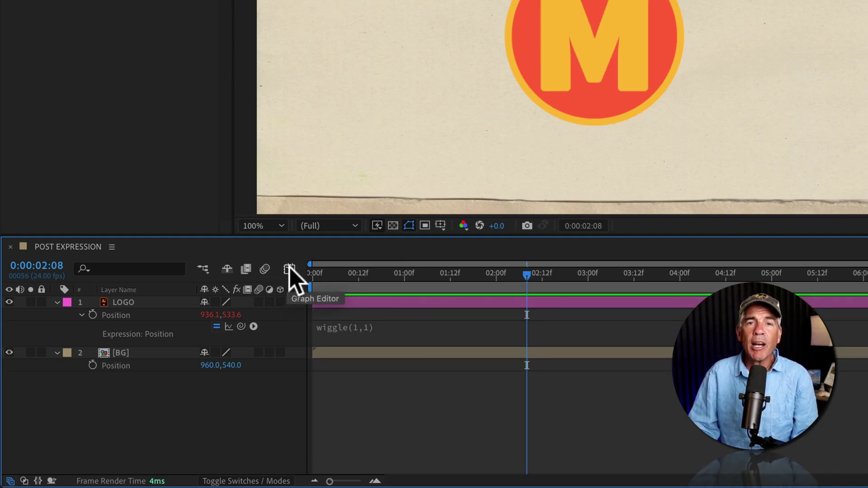
# Show the post-expression graph in the Graph Editor and change the expression to wiggle(10,1).
pyautogui.hotkey('shift', 'F3')
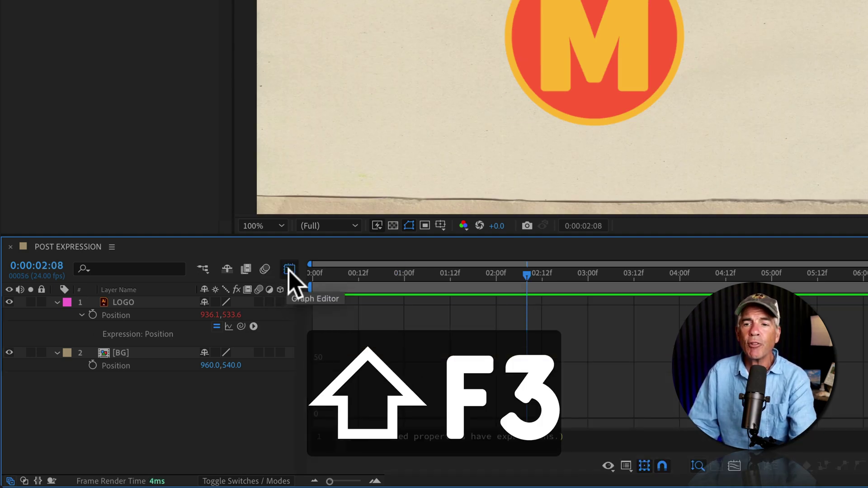
pyautogui.click(229, 327)
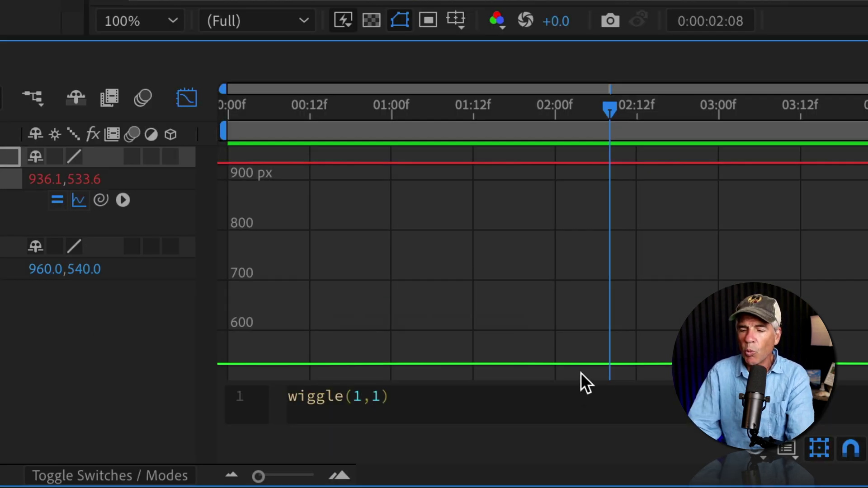
pyautogui.write('0')
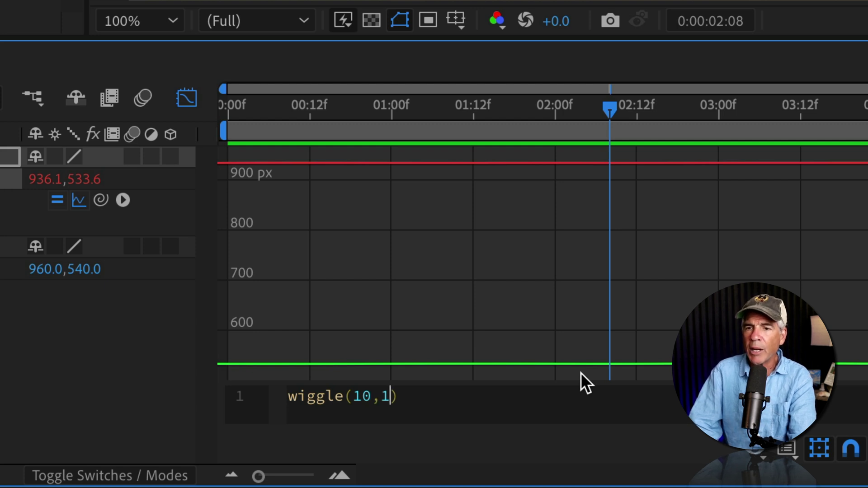
pyautogui.click(62, 397)
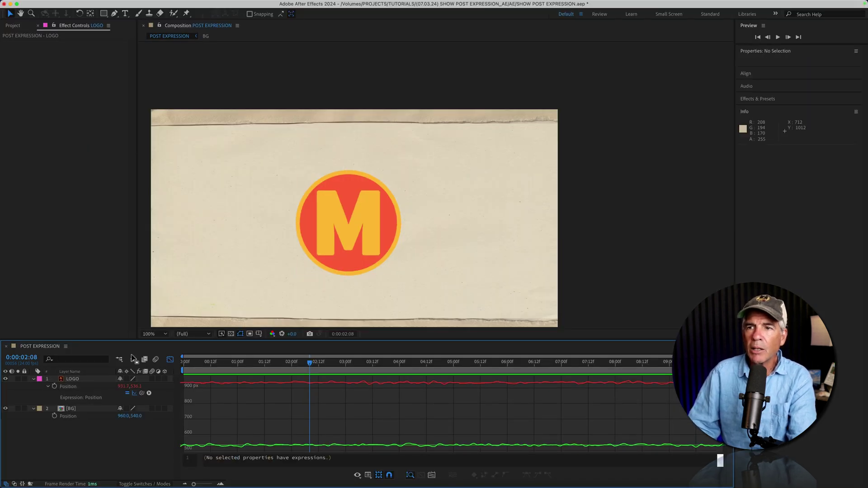
# Preview the wiggle, then zoom and pan the viewer in on LOGO's motion path.
pyautogui.press('space')
pyautogui.press('space')
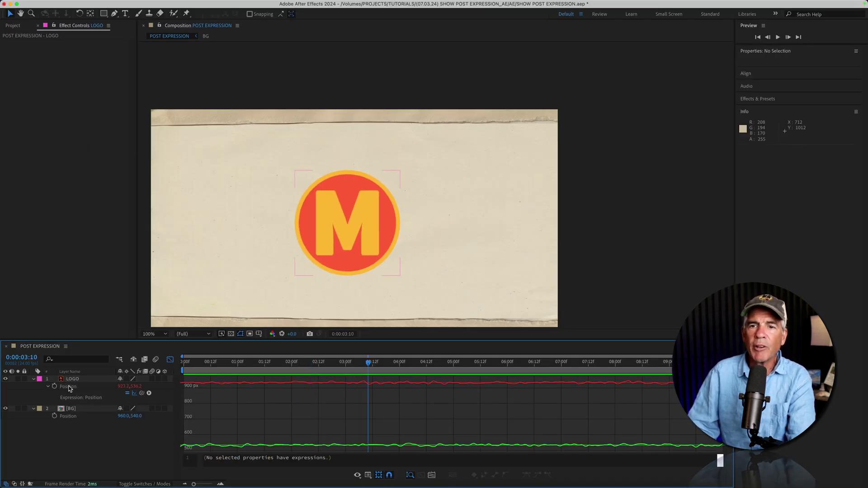
pyautogui.click(70, 387)
pyautogui.press('.')
pyautogui.press('.')
pyautogui.press('.')
pyautogui.press('.')
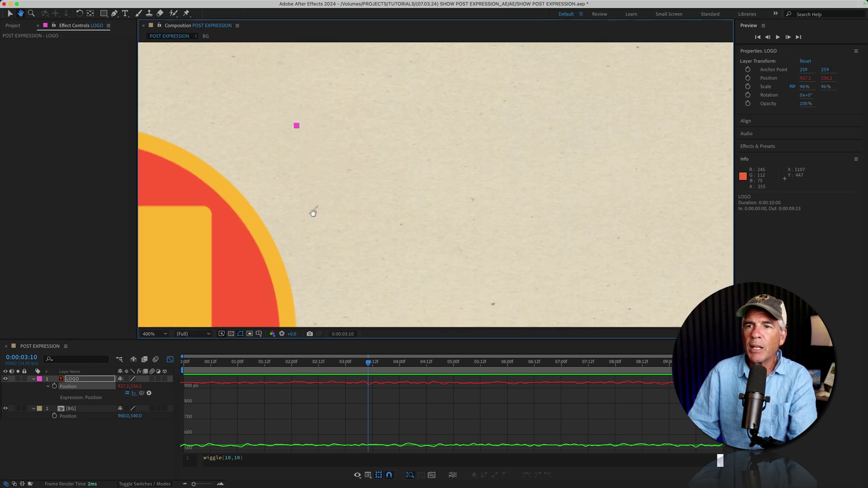
pyautogui.hscroll(-9, 314, 210)
pyautogui.scroll(-5, 314, 209)
pyautogui.press('.')
pyautogui.moveTo(292, 192); pyautogui.dragTo(349, 190)
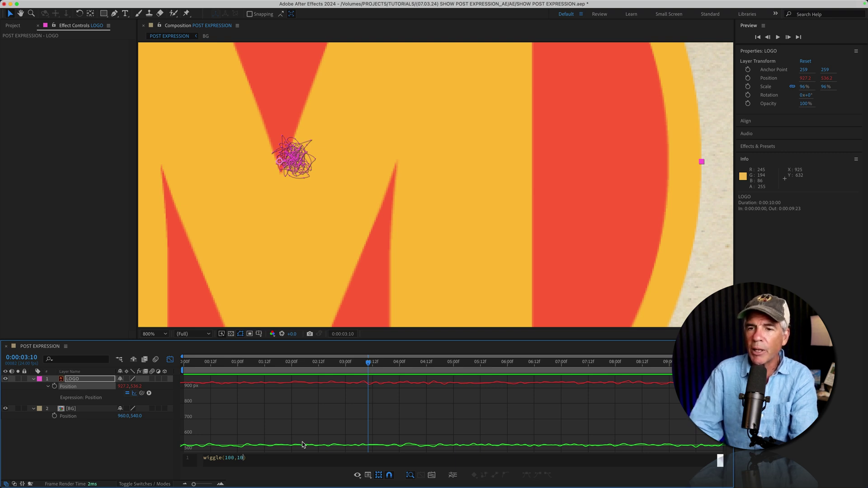
# Commit wiggle(100,100), show the motion path at 400% zoom and preview it.
pyautogui.click(156, 451)
pyautogui.click(67, 387)
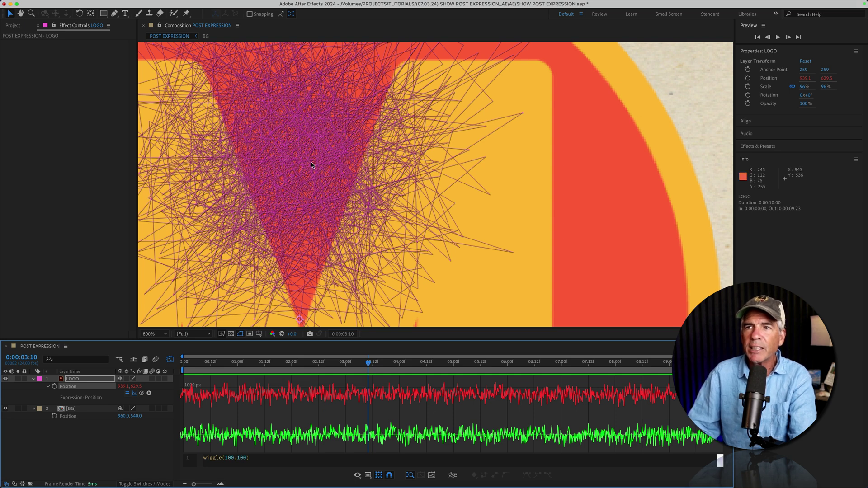
pyautogui.press(',')
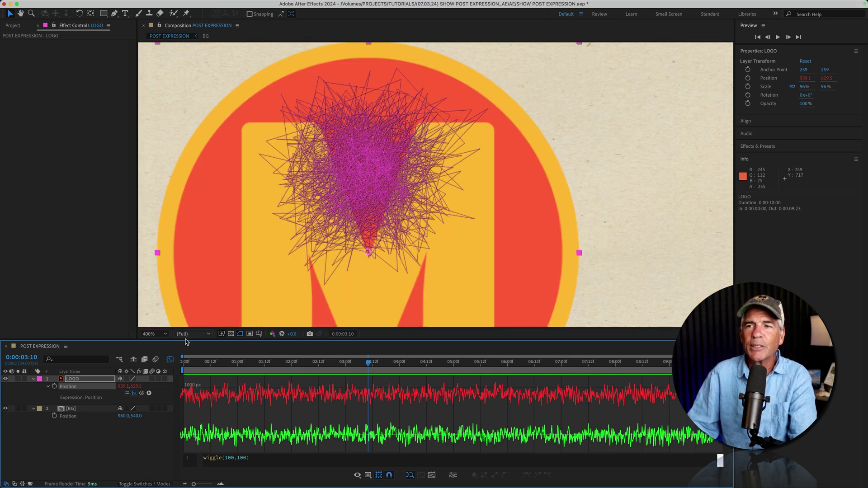
pyautogui.press('space')
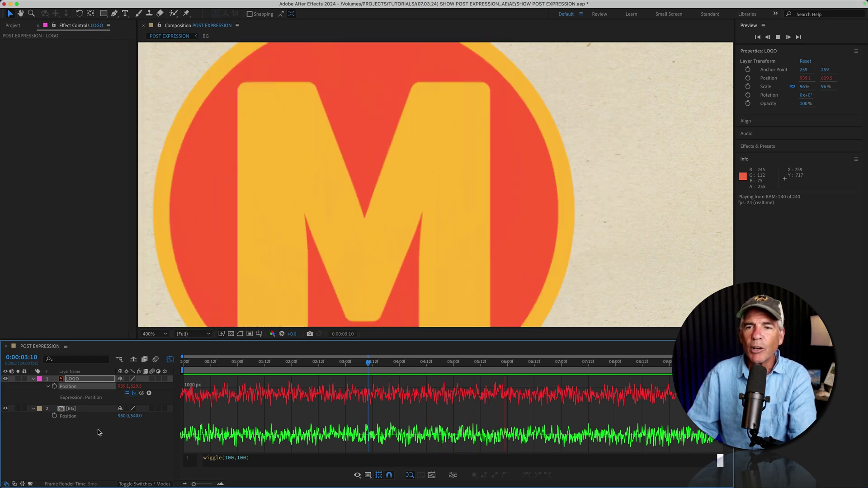
# Change the expression to wiggle(1000,1000), show its motion path, and preview the wild movement.
pyautogui.click(234, 459)
pyautogui.write('0')
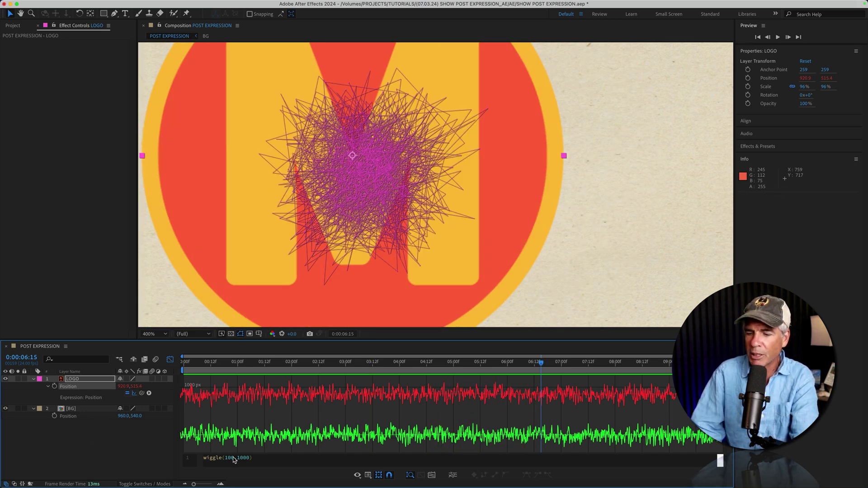
pyautogui.click(231, 430)
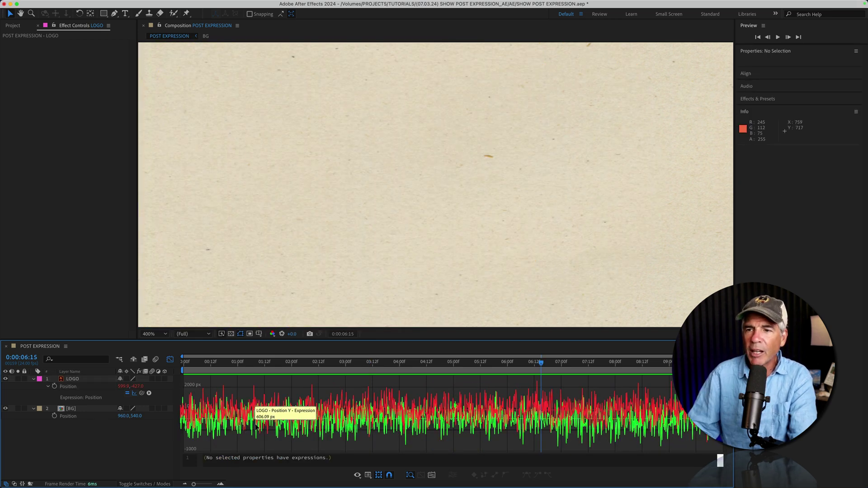
pyautogui.click(77, 388)
pyautogui.scroll(-4, 376, 174)
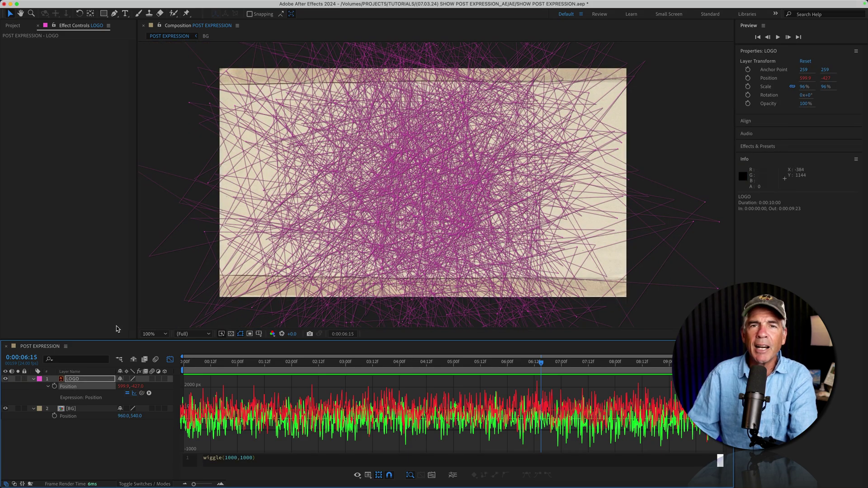
pyautogui.press('space')
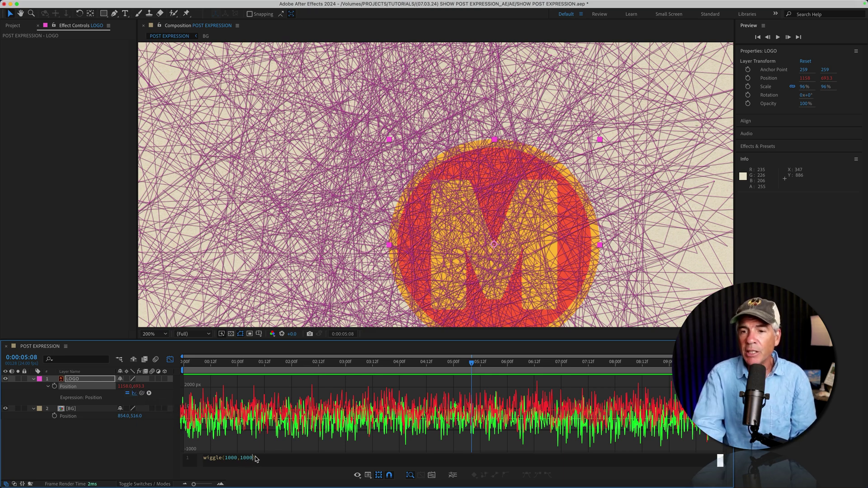
# Commit wiggle(1000,1) and check the nearly centred logo, ending at 200% zoom.
pyautogui.click(137, 463)
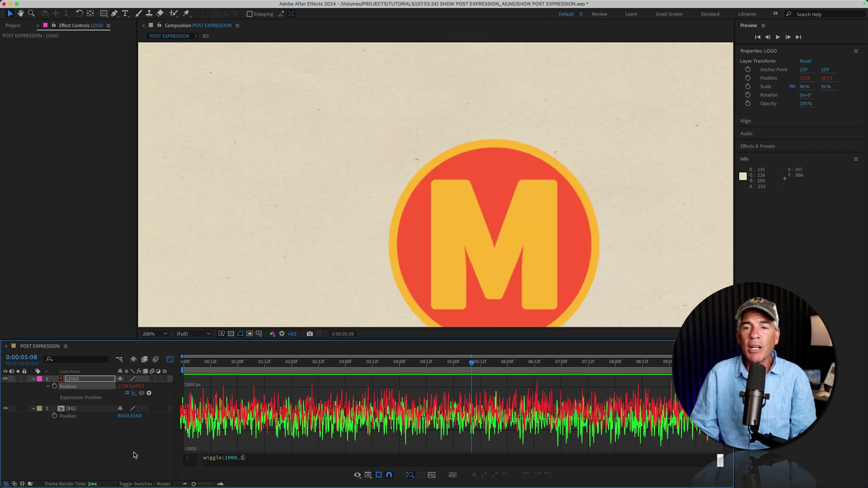
pyautogui.press(',')
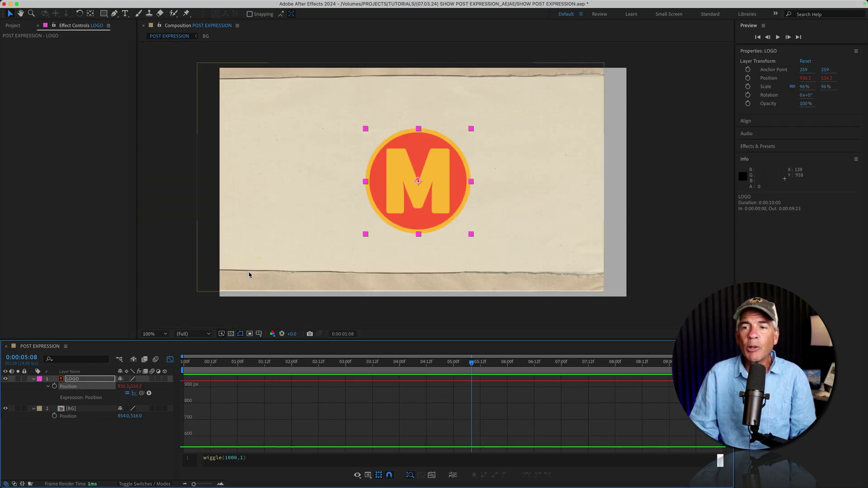
pyautogui.press('.')
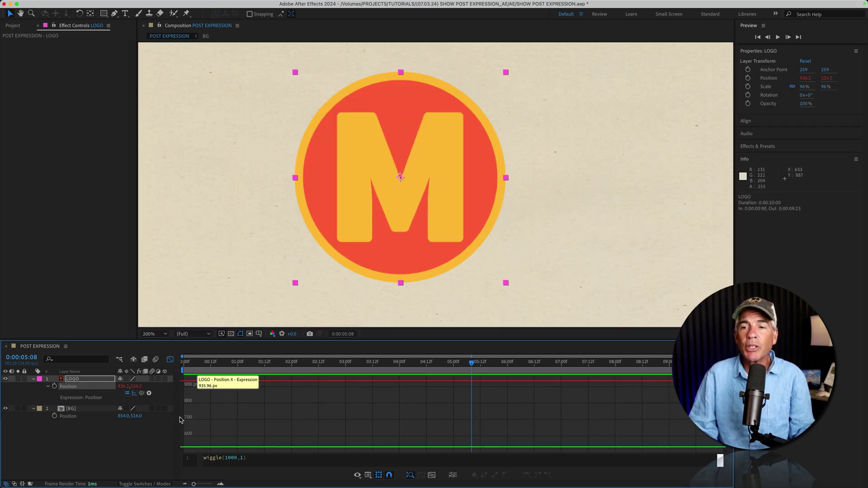